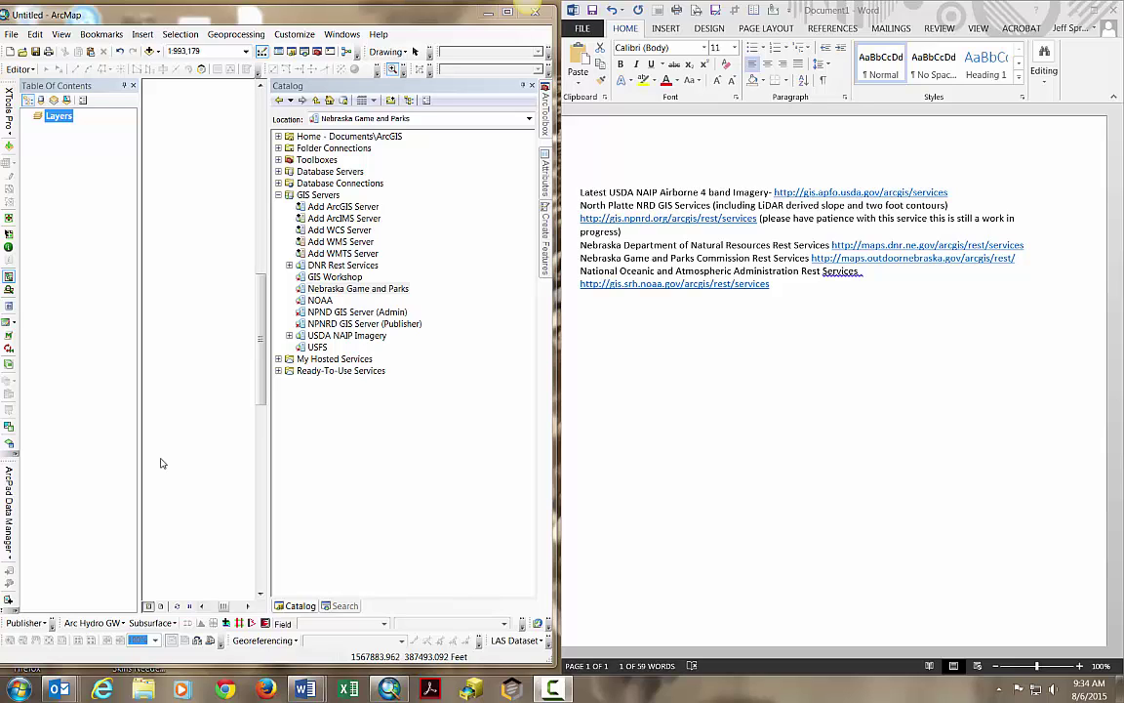
# - Collapse the GIS Servers node in the Catalog tree to hide its server connections
pyautogui.click(279, 195)
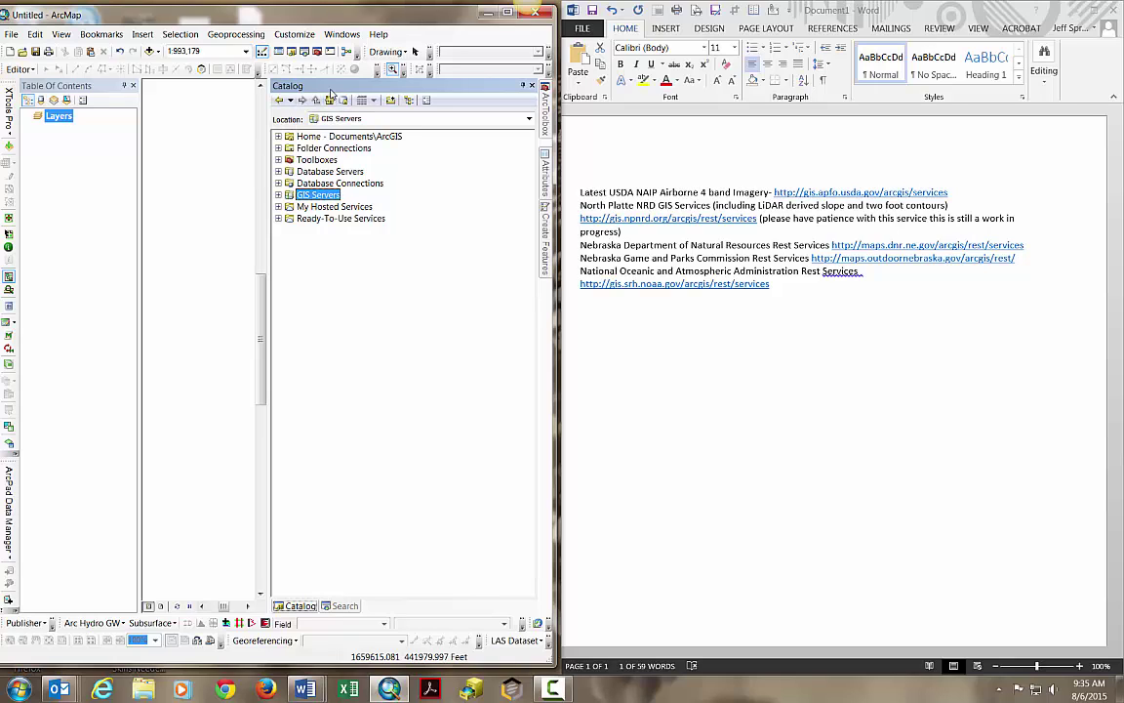
pyautogui.click(292, 53)
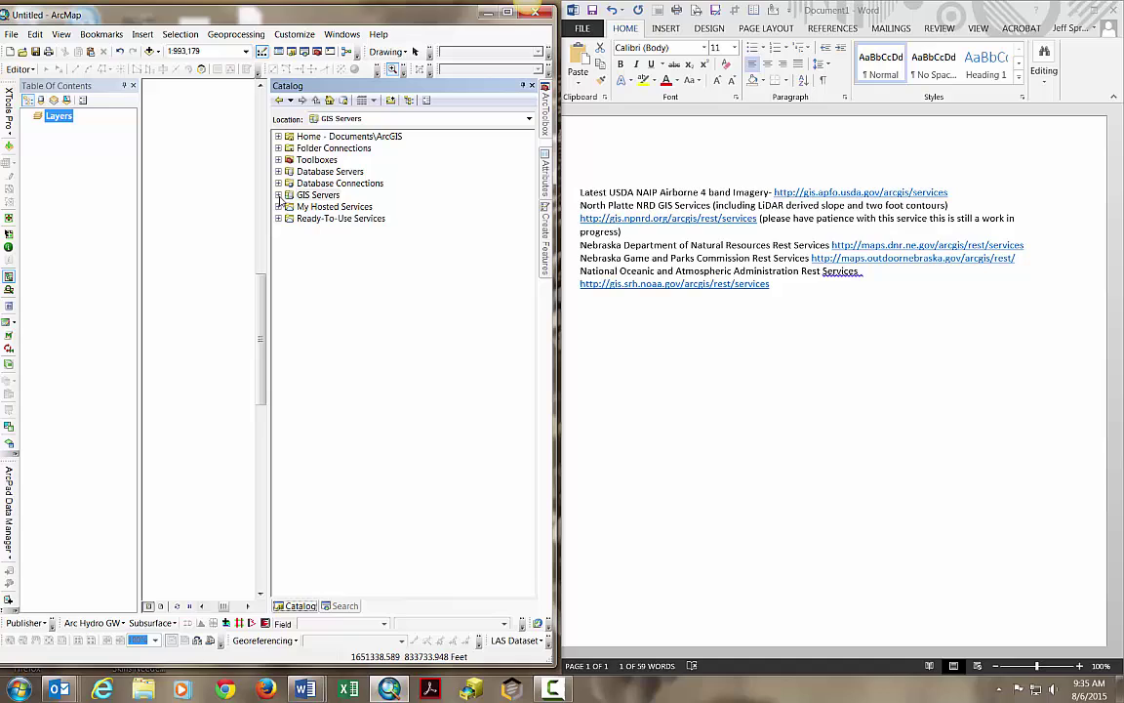
# - Expand GIS Servers and launch Add ArcGIS Server, keeping Use GIS services as the connection type
pyautogui.click(279, 195)
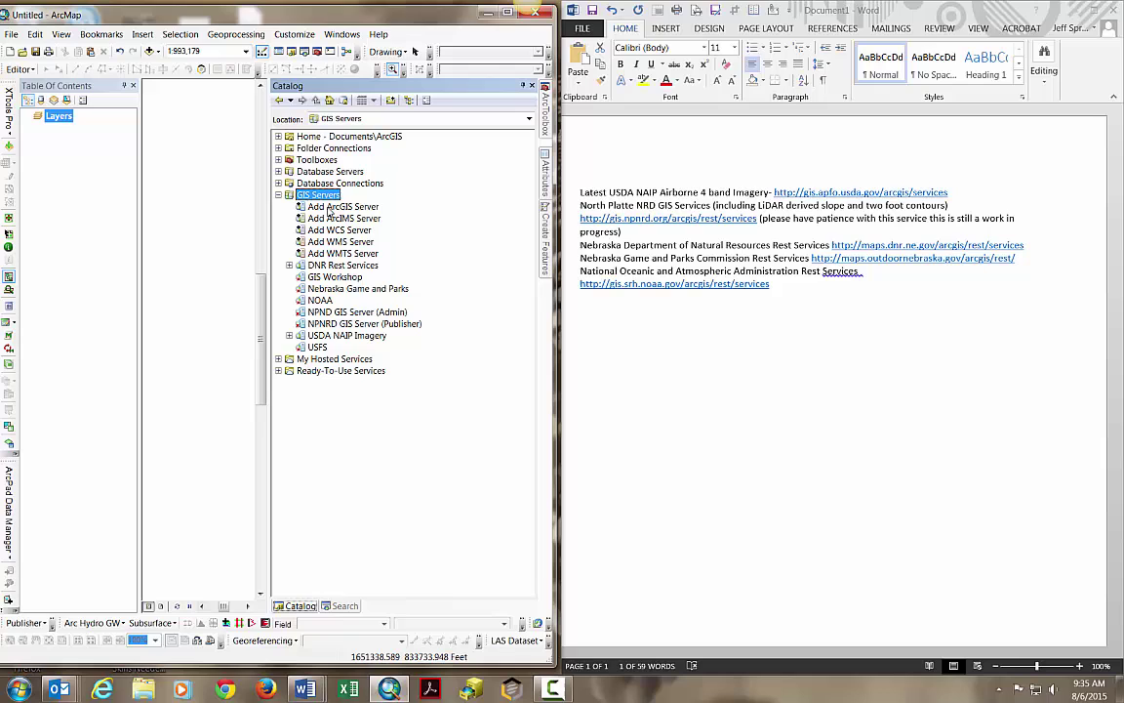
pyautogui.doubleClick(330, 207)
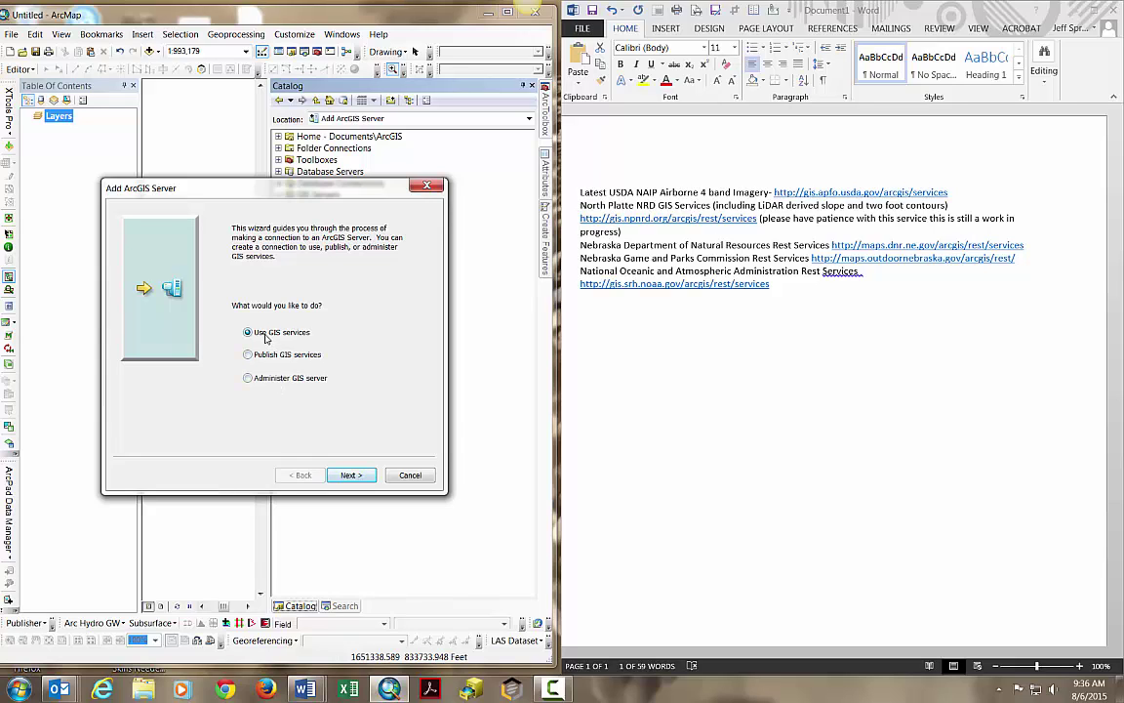
pyautogui.click(351, 474)
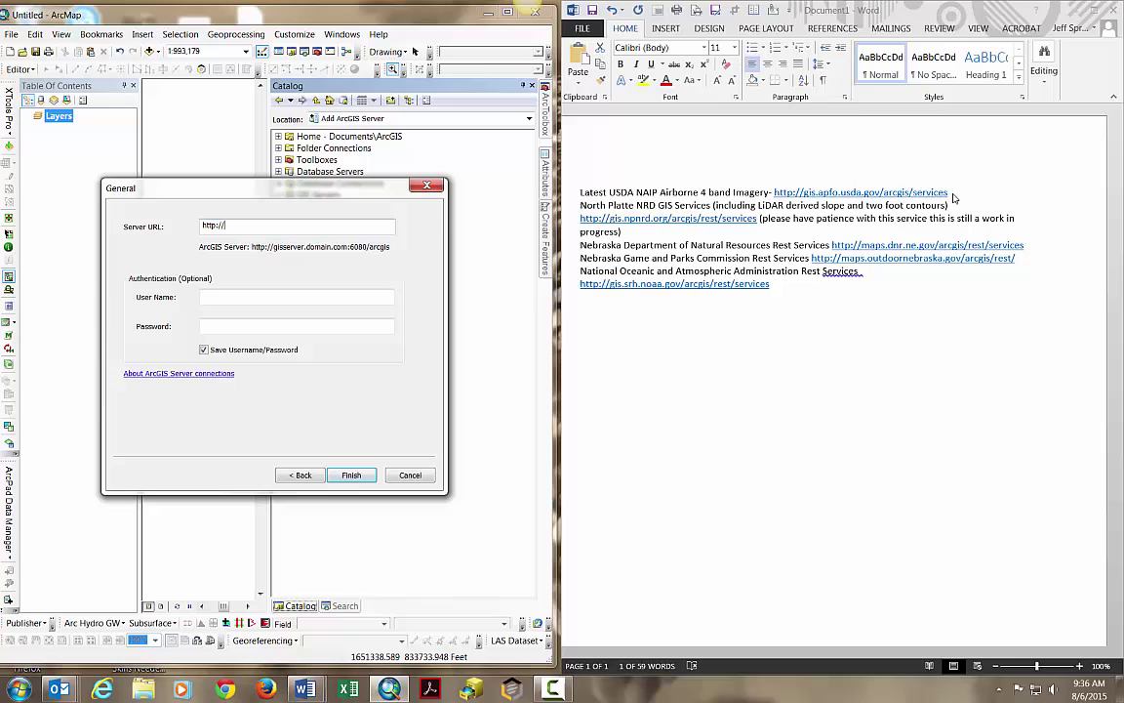
pyautogui.hotkey('alt', 'Tab')
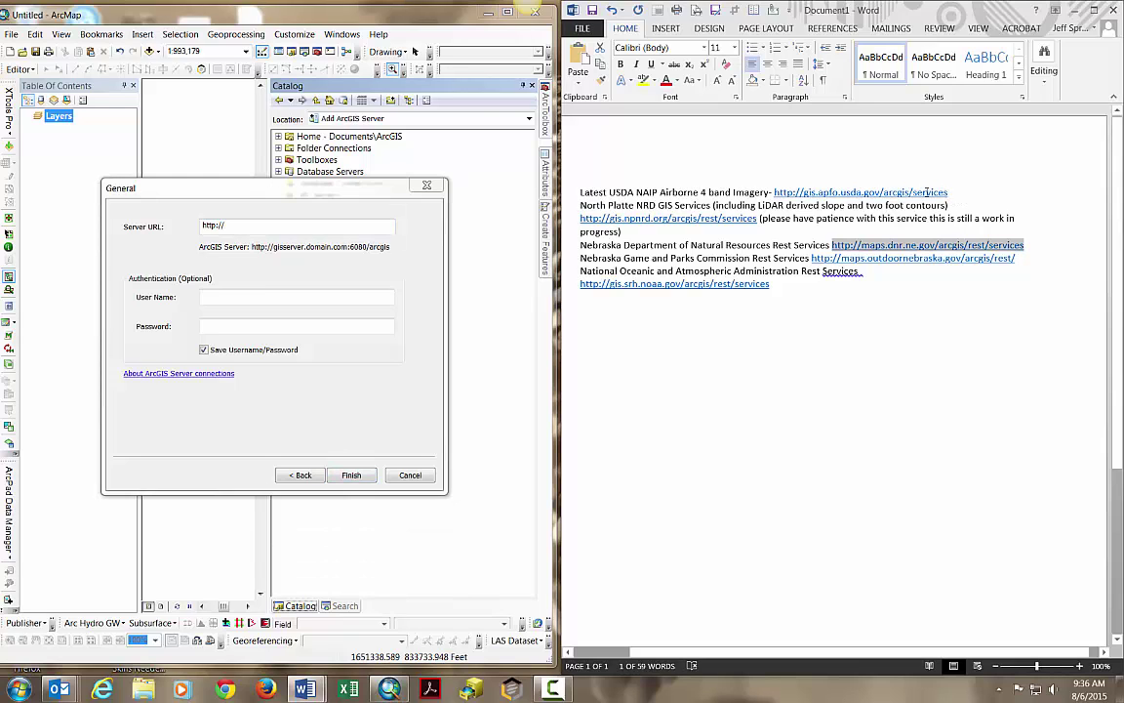
pyautogui.moveTo(952, 192); pyautogui.dragTo(772, 193)
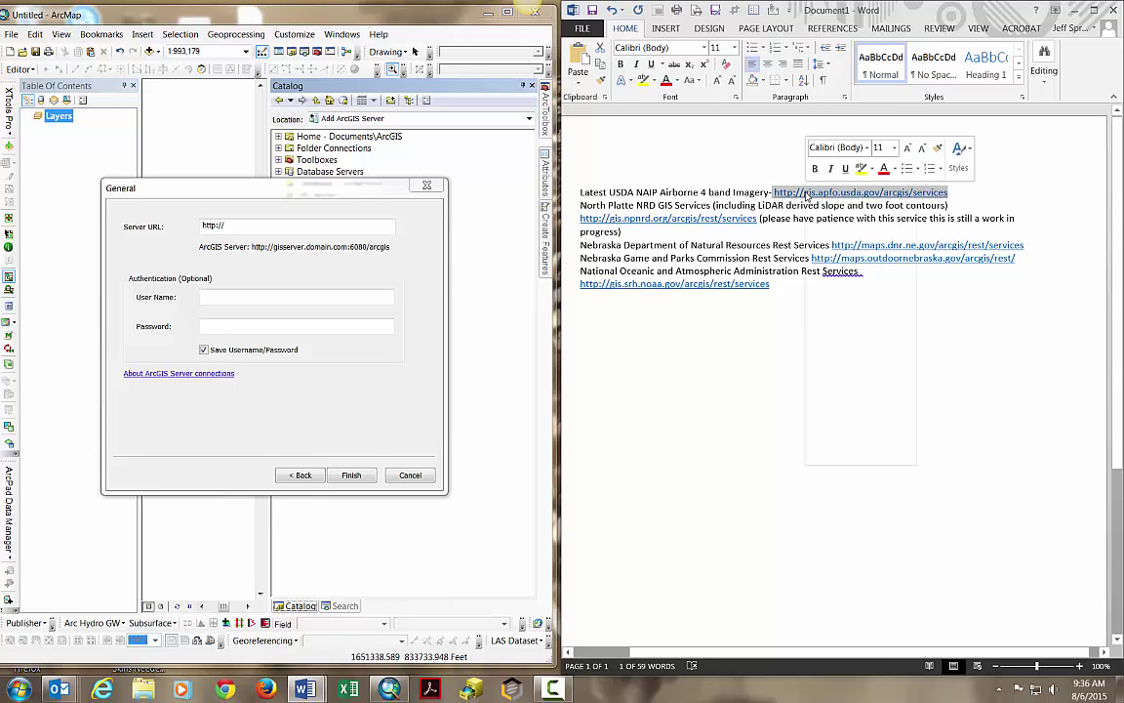
pyautogui.rightClick(806, 195)
pyautogui.click(859, 212)
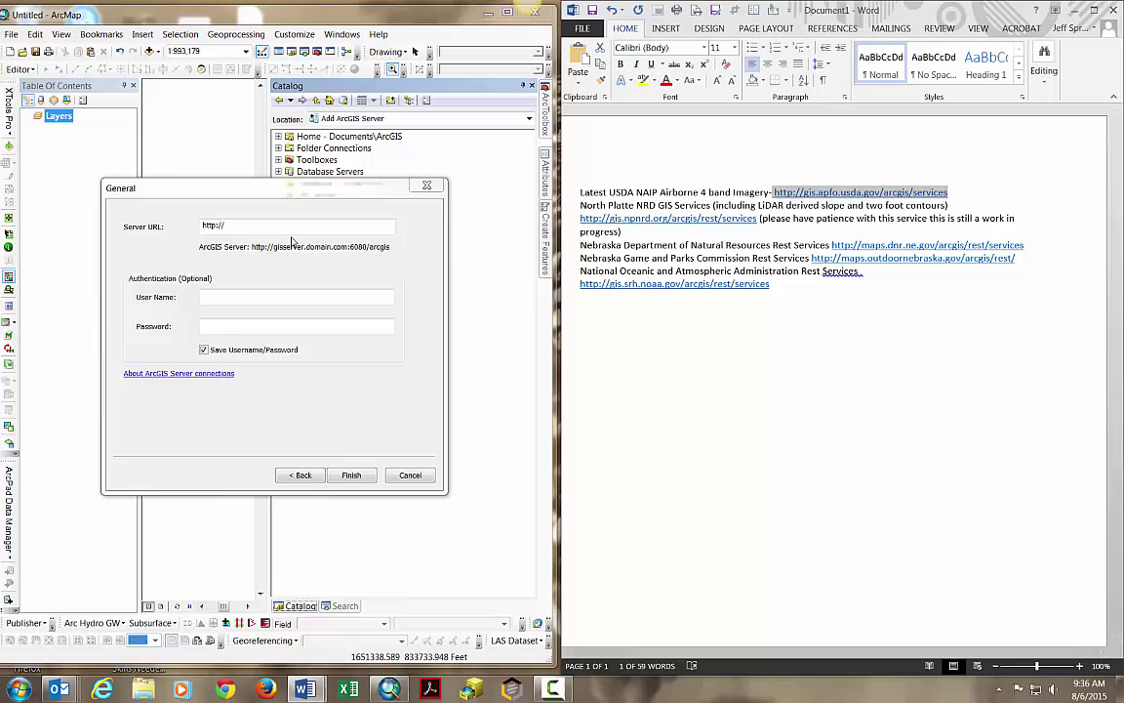
pyautogui.moveTo(283, 227); pyautogui.dragTo(200, 226)
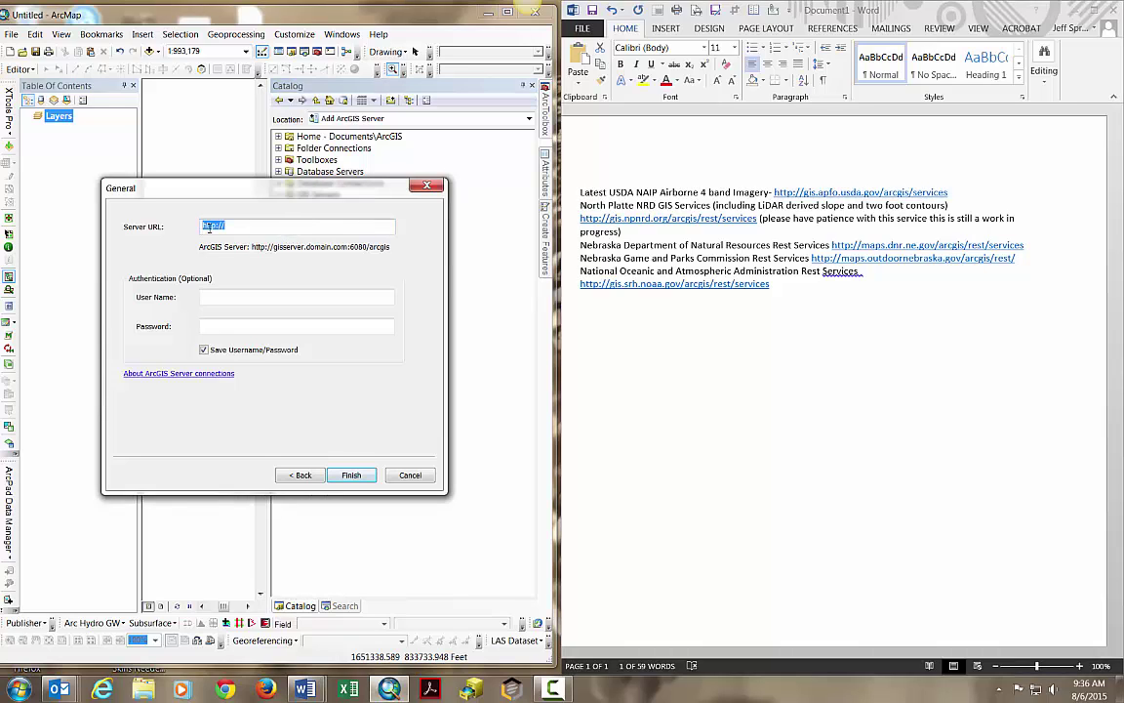
pyautogui.rightClick(208, 228)
pyautogui.click(241, 284)
pyautogui.click(347, 477)
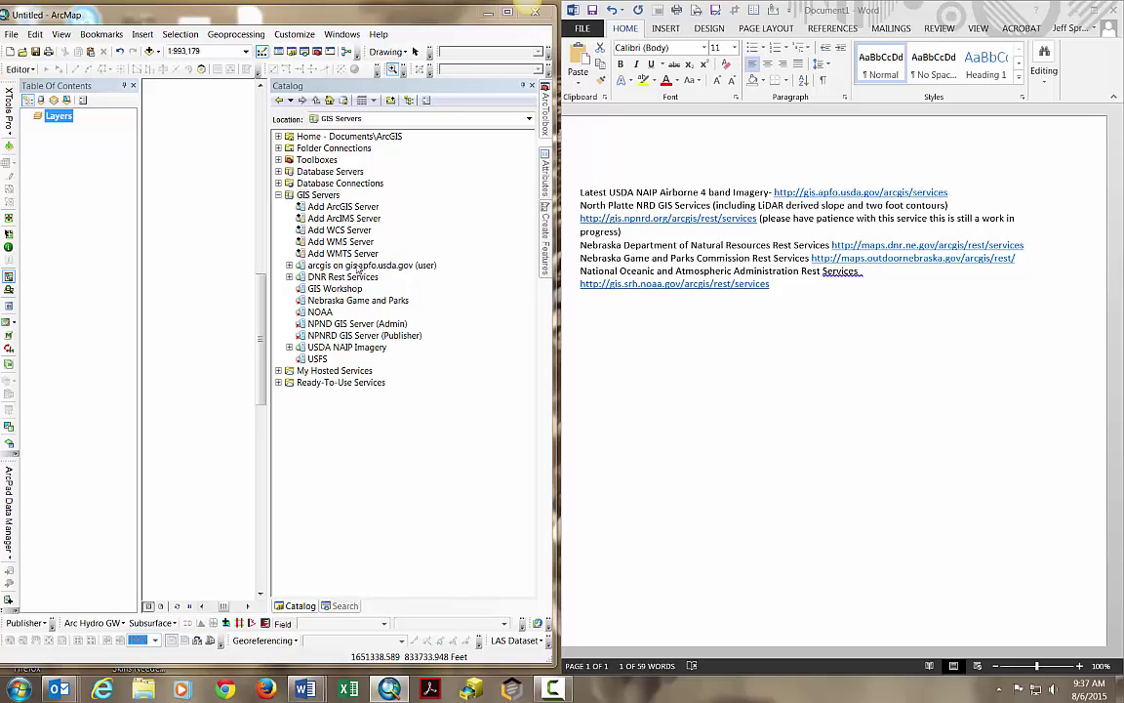
# - Rename the arcgis on gis.apfo.usda.gov connection to 'USDA NAIP Imagery'
pyautogui.rightClick(359, 270)
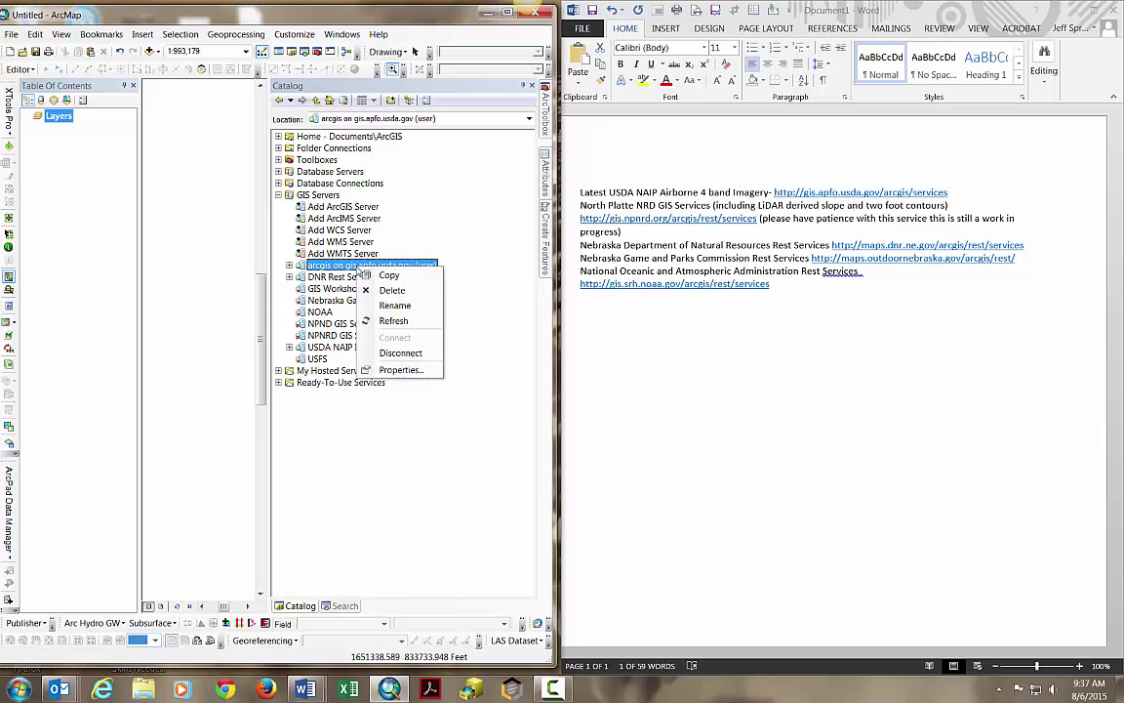
pyautogui.click(397, 309)
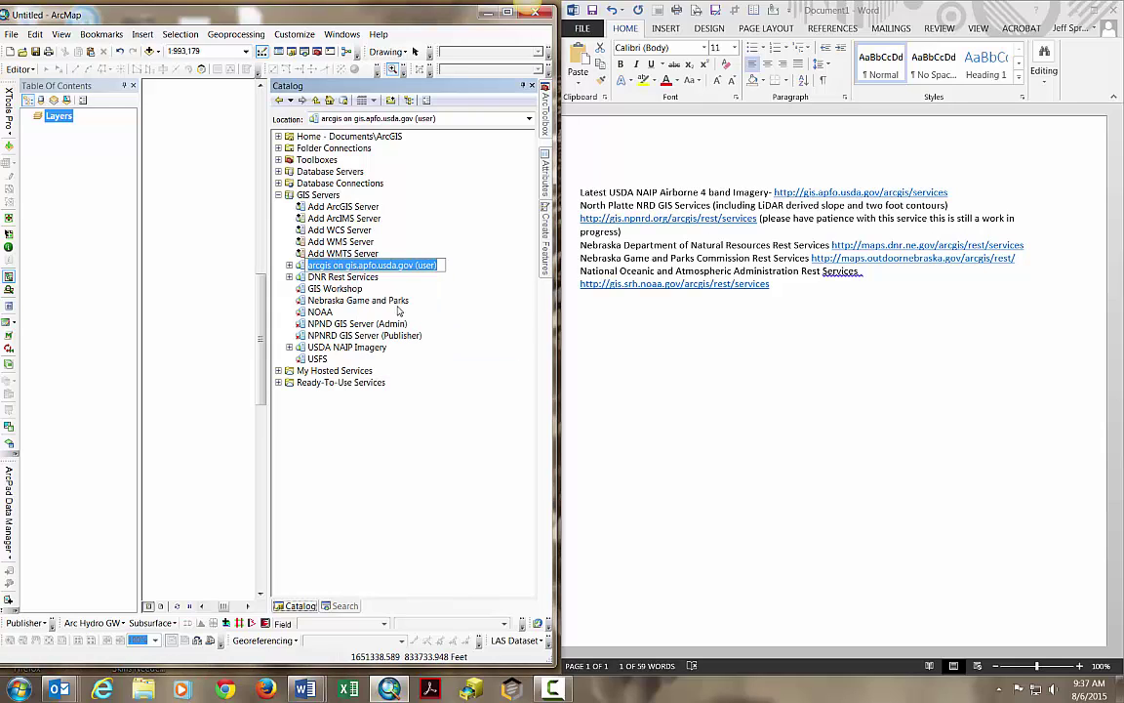
pyautogui.write('US')
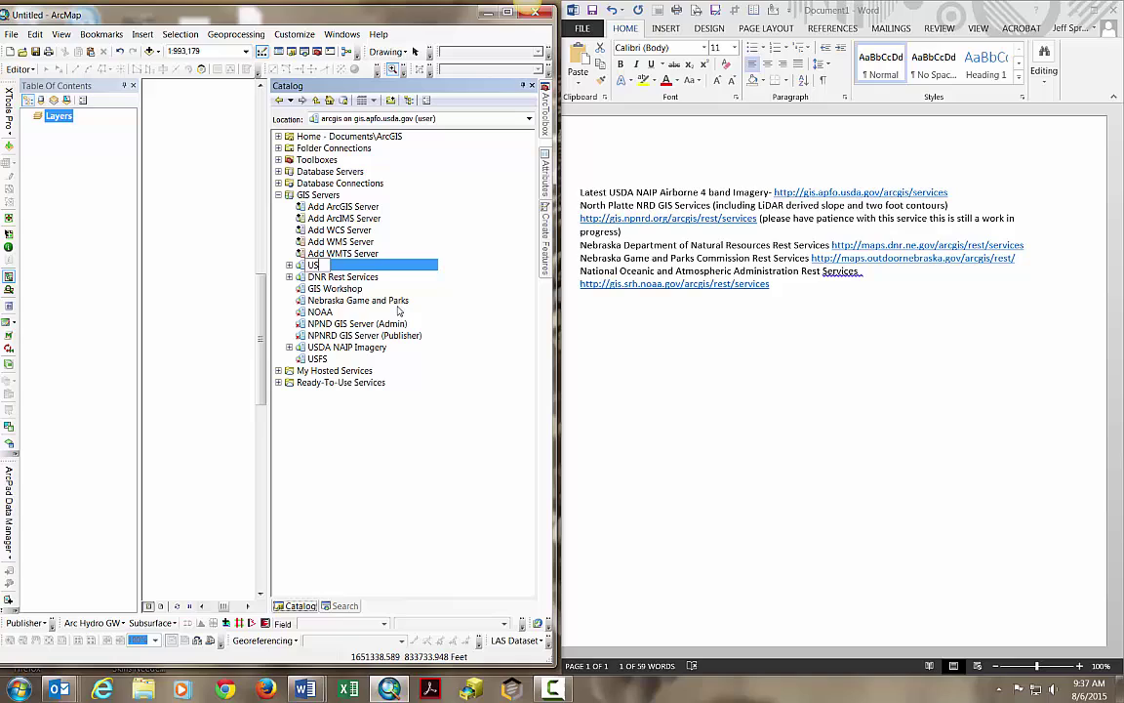
pyautogui.write('DA NAIP Ima')
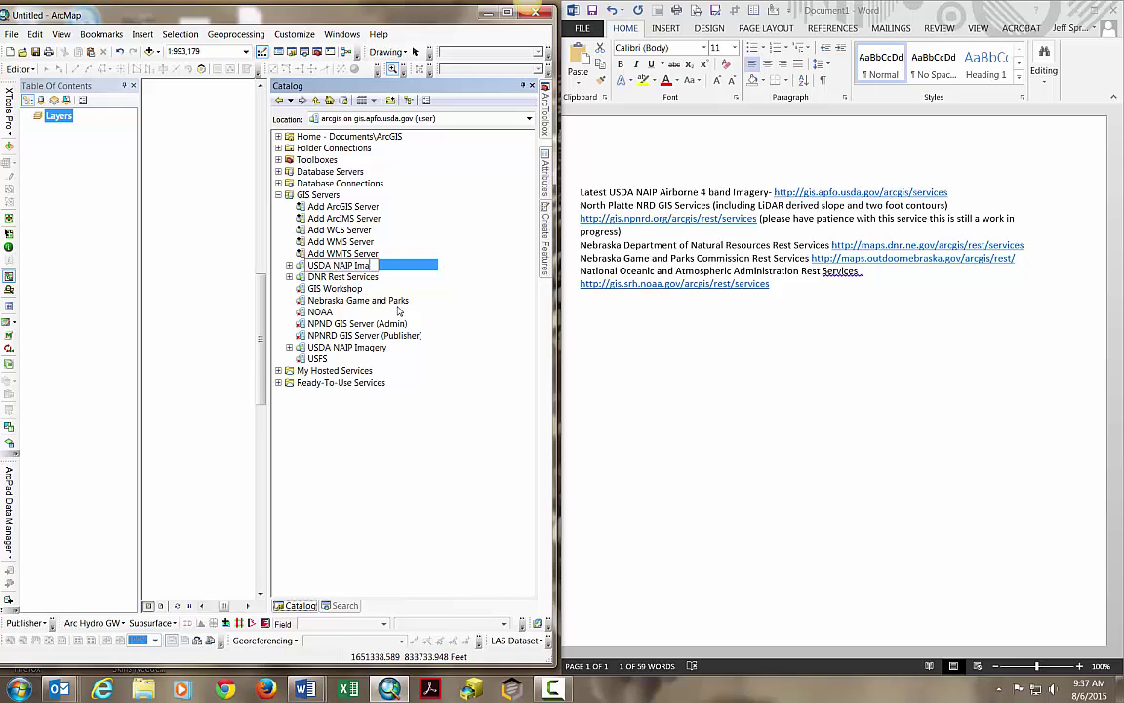
pyautogui.write('gery')
pyautogui.press('Return')
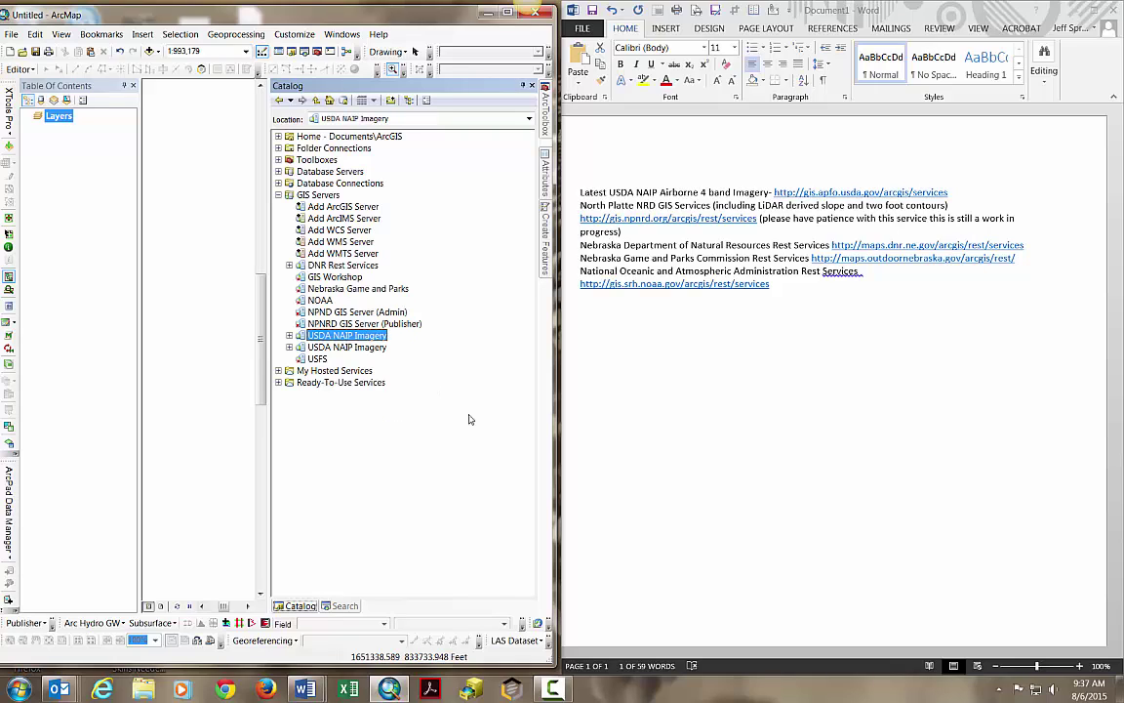
# - Create a GIS services connection from the Nebraska DNR maps.dnr.ne.gov REST URL copied from Word
pyautogui.click(1029, 250)
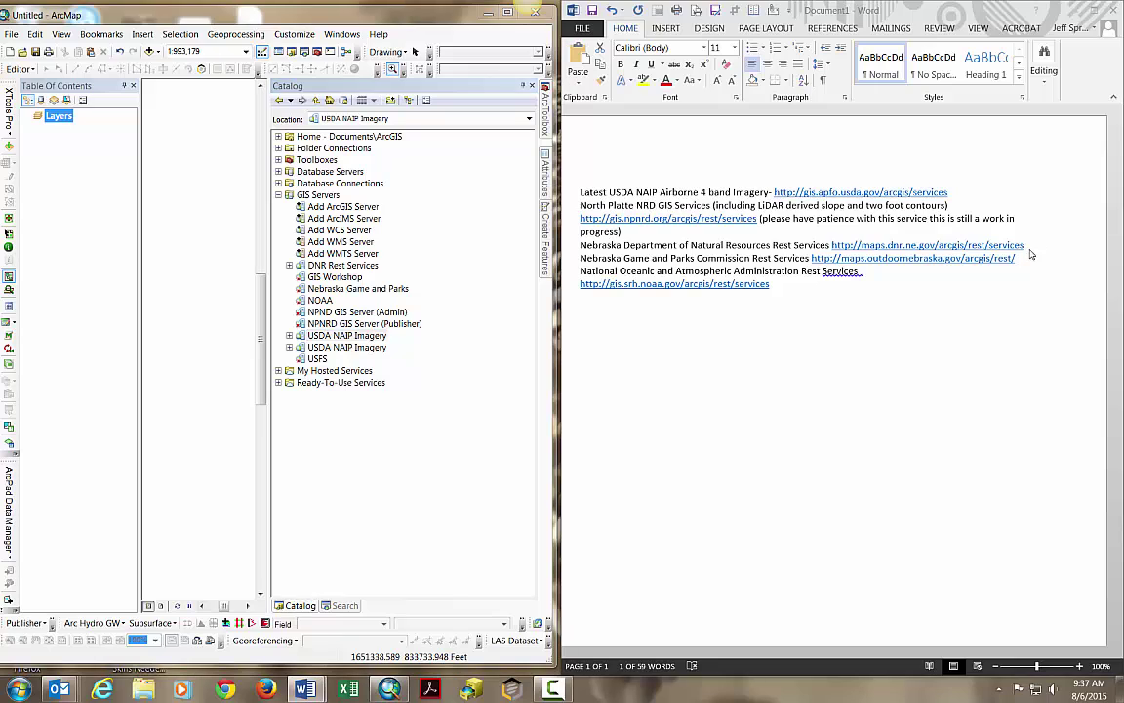
pyautogui.moveTo(1035, 246); pyautogui.dragTo(865, 248)
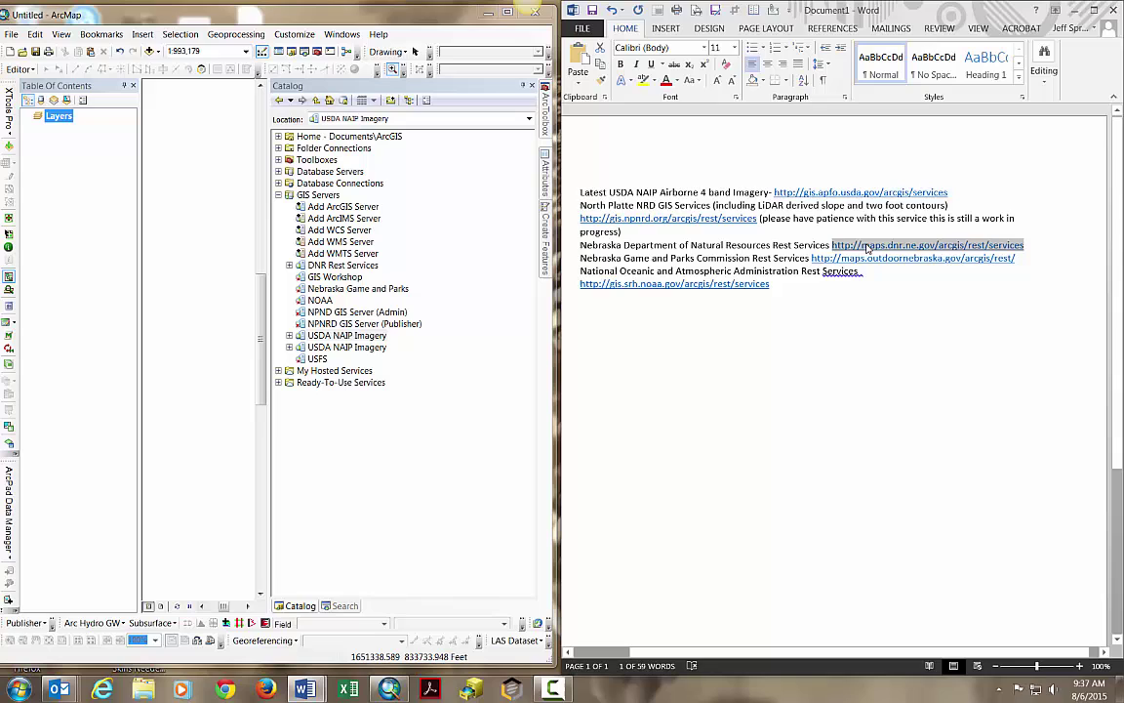
pyautogui.rightClick(866, 248)
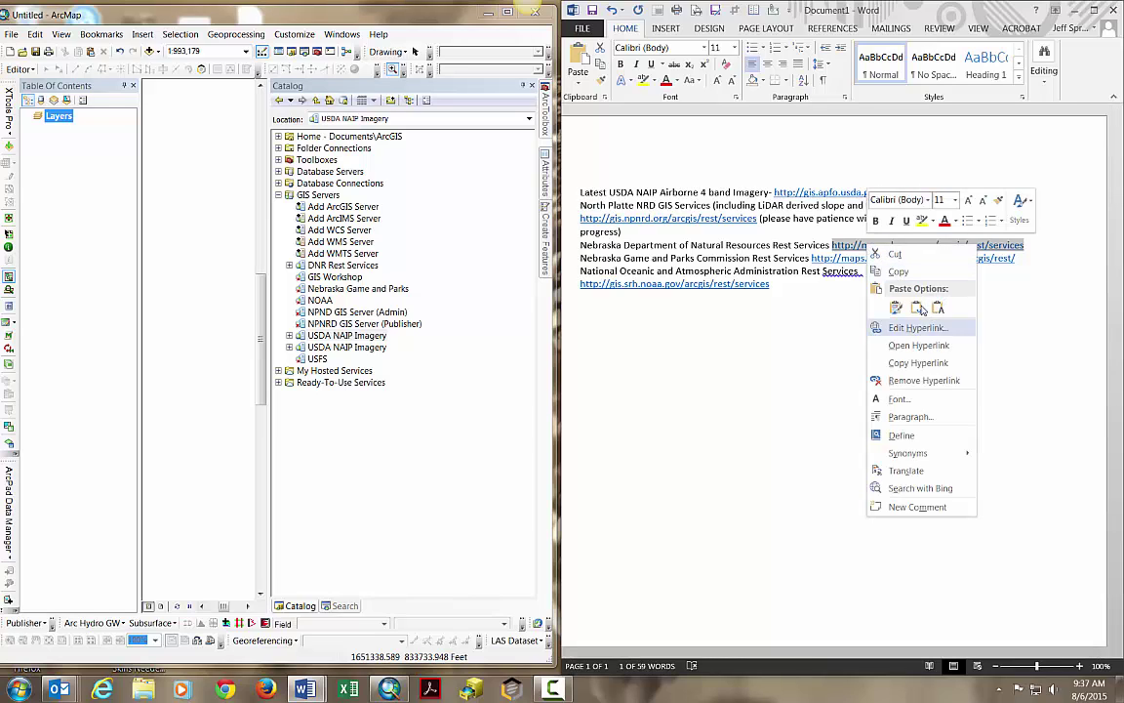
pyautogui.click(898, 271)
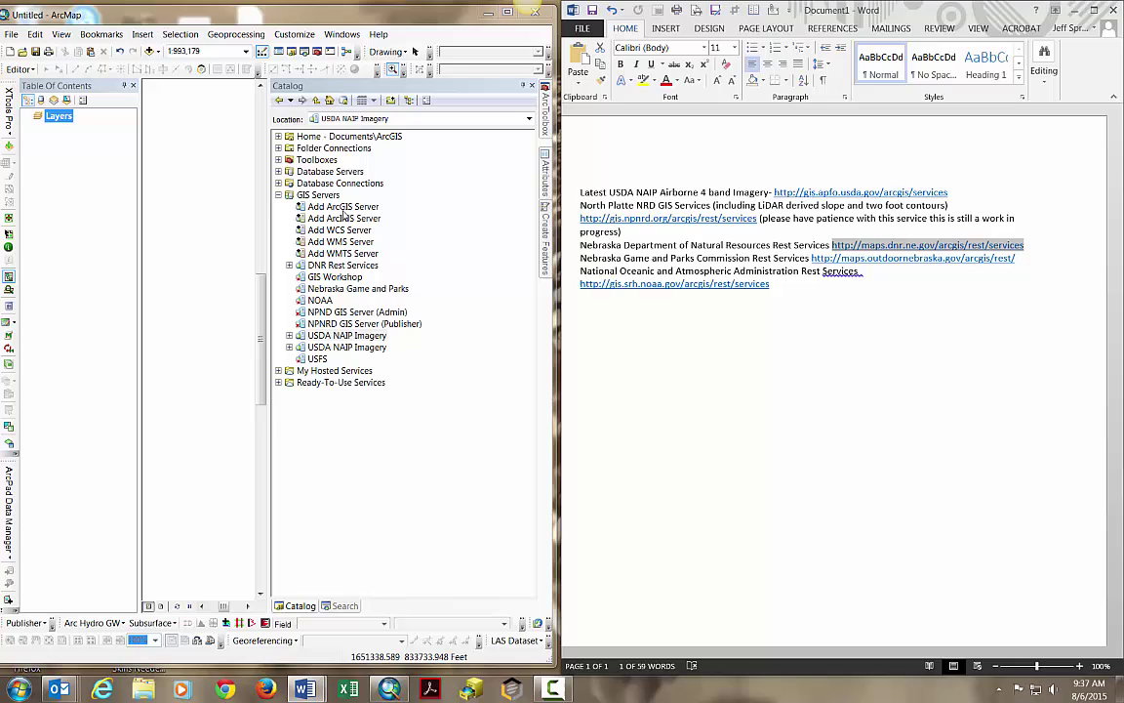
pyautogui.doubleClick(344, 208)
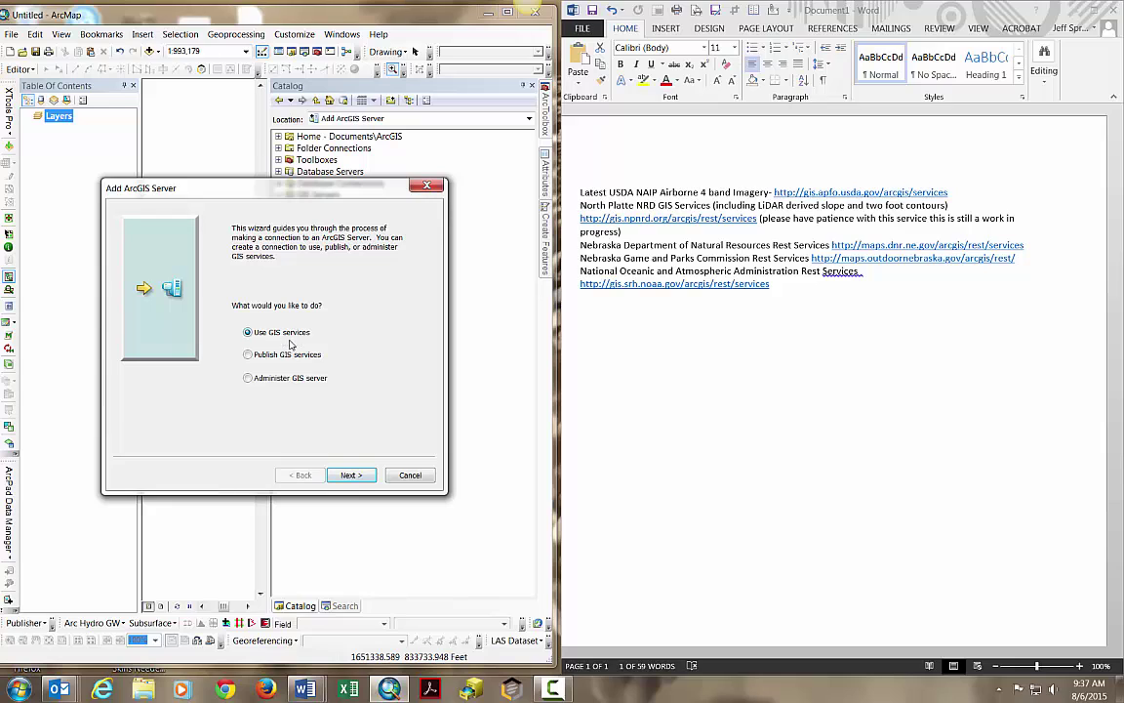
pyautogui.click(346, 475)
pyautogui.doubleClick(213, 226)
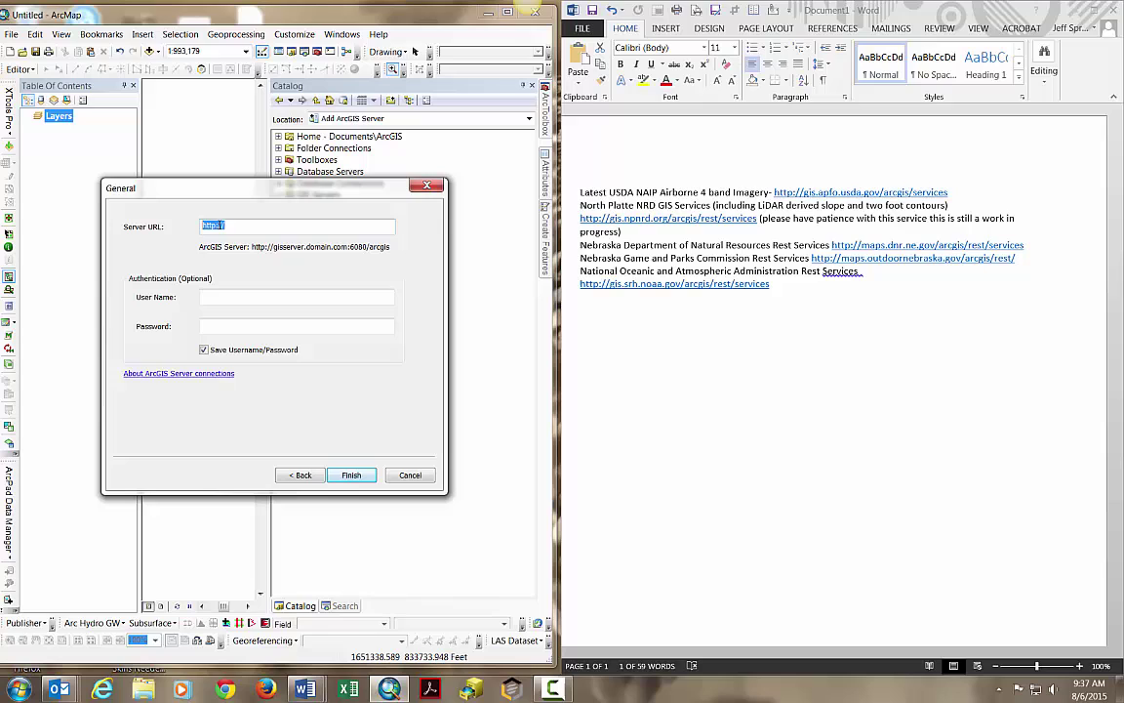
pyautogui.rightClick(215, 228)
pyautogui.click(223, 263)
pyautogui.click(349, 475)
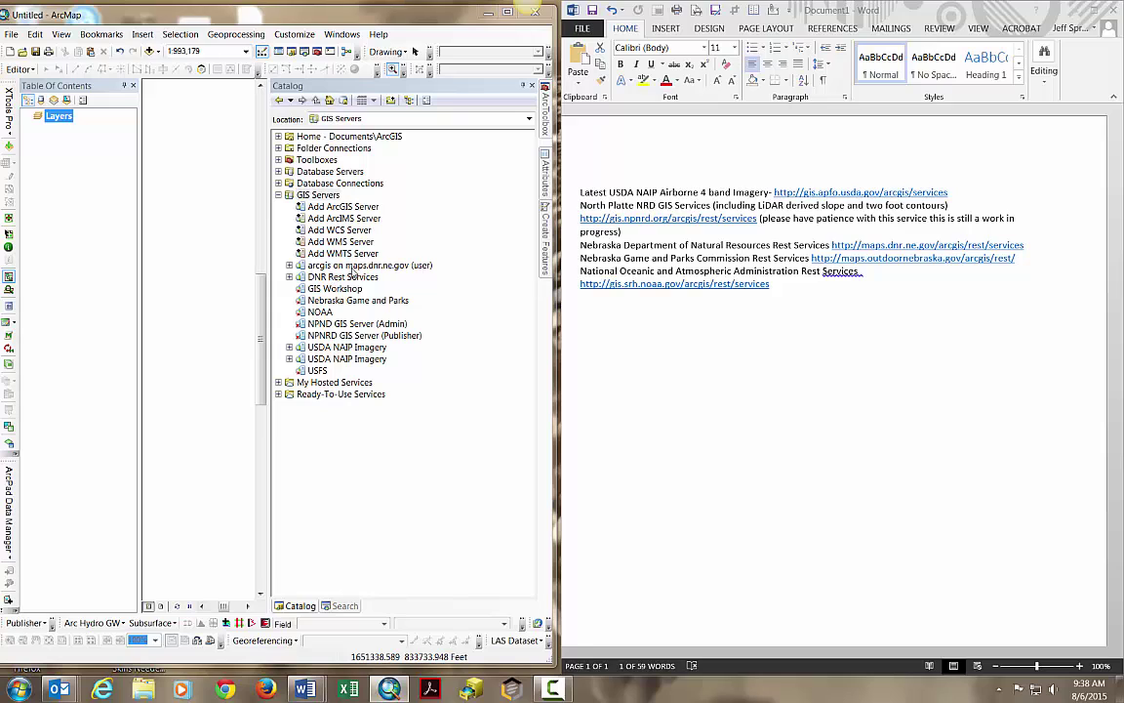
# - Rename the arcgis on maps.dnr.ne.gov connection to 'Nebraska DNR Services'
pyautogui.click(347, 267)
pyautogui.rightClick(353, 268)
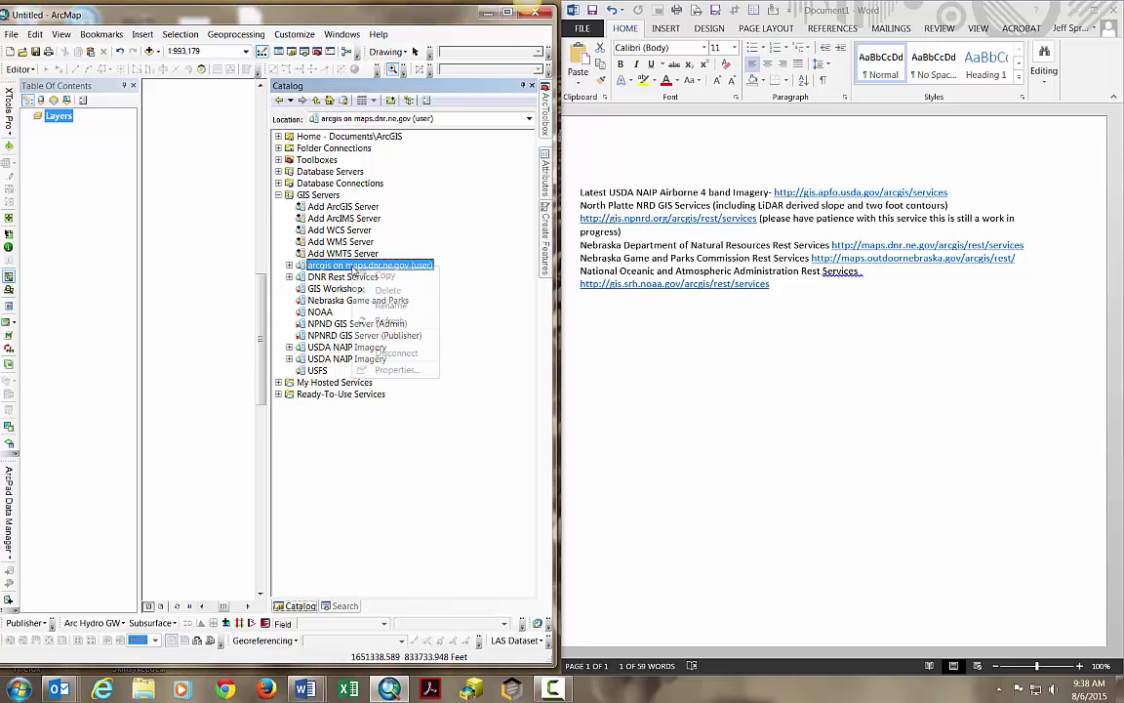
pyautogui.click(384, 306)
pyautogui.write('N')
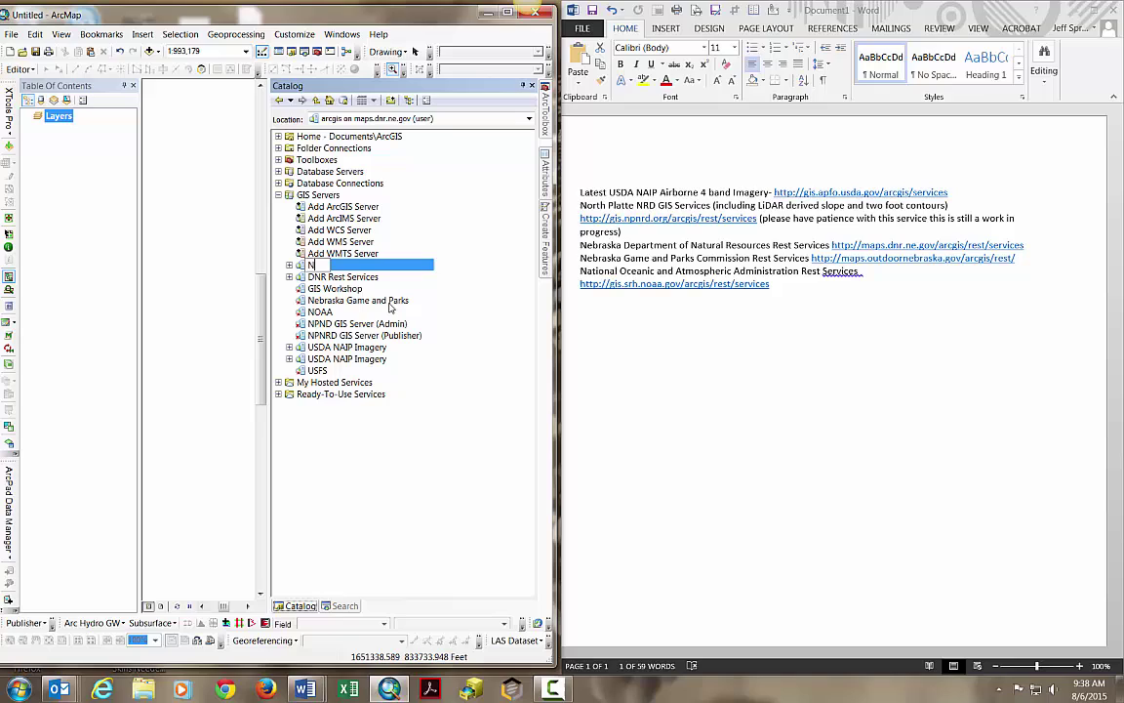
pyautogui.write('ebraska DNR')
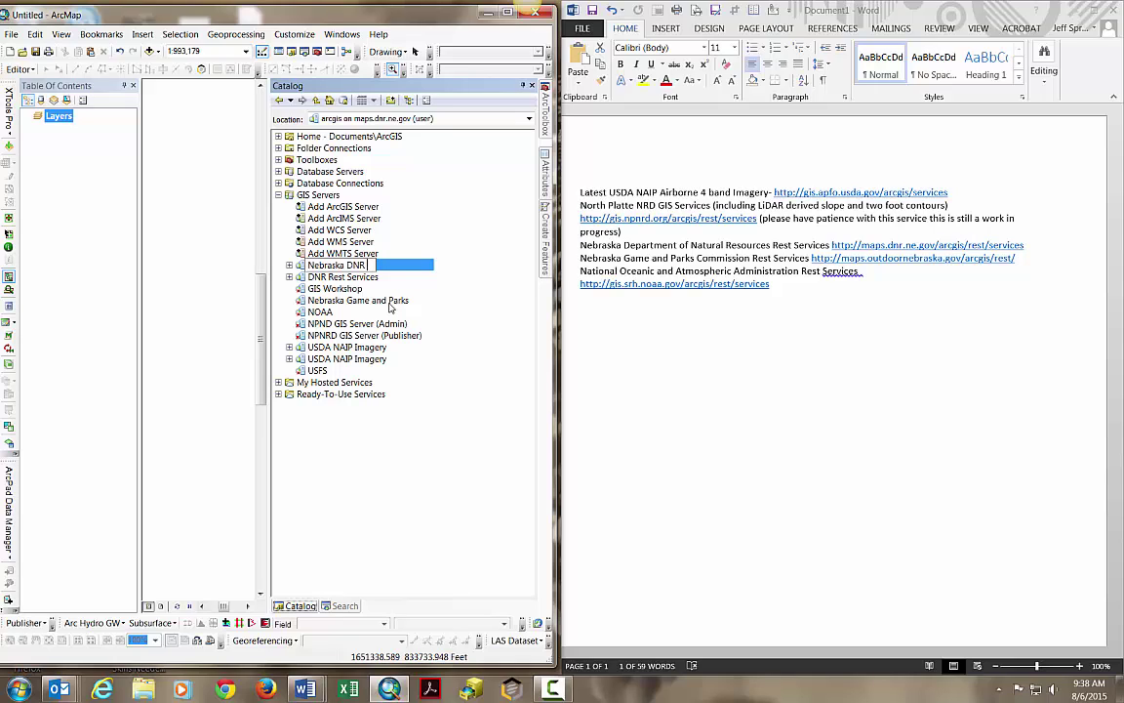
pyautogui.write(' Services')
pyautogui.press('Return')
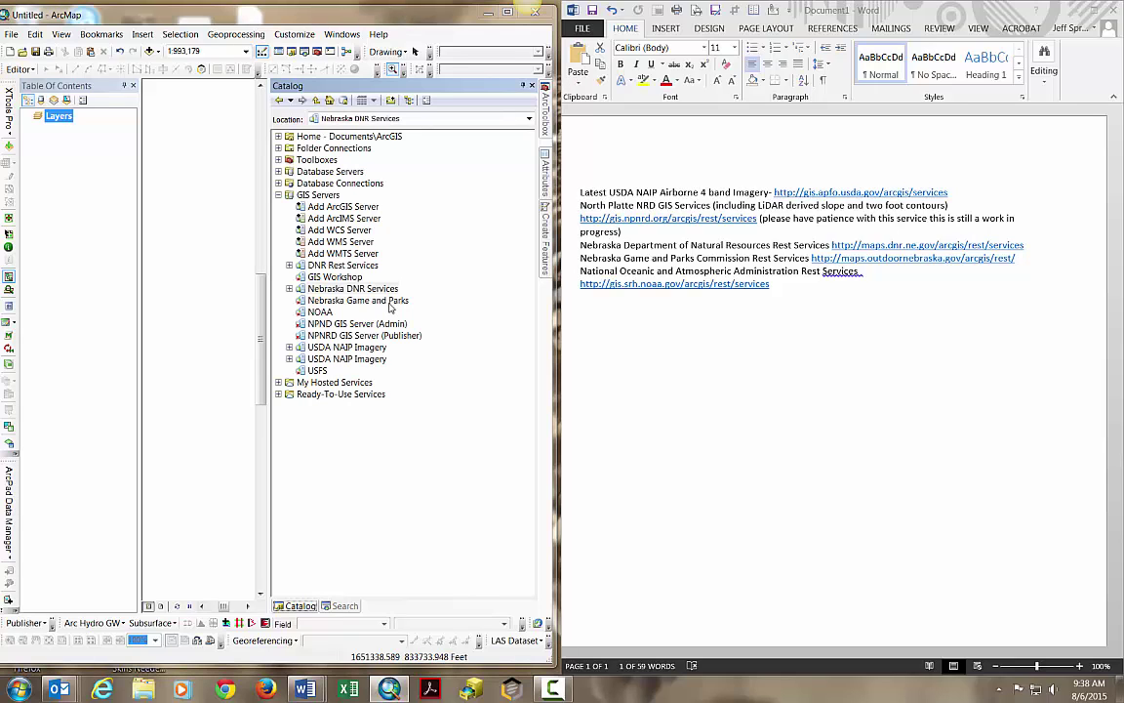
# - Drag the Floodplain/BaseMap service from Nebraska DNR Services onto the map display
pyautogui.click(289, 289)
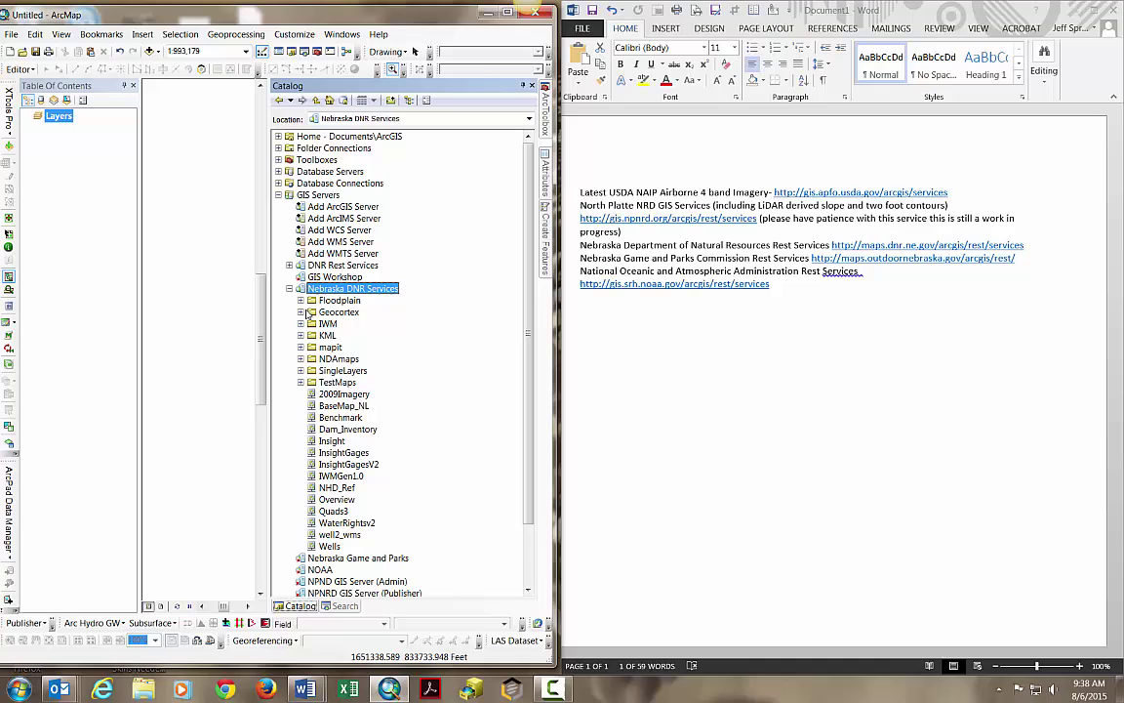
pyautogui.click(300, 300)
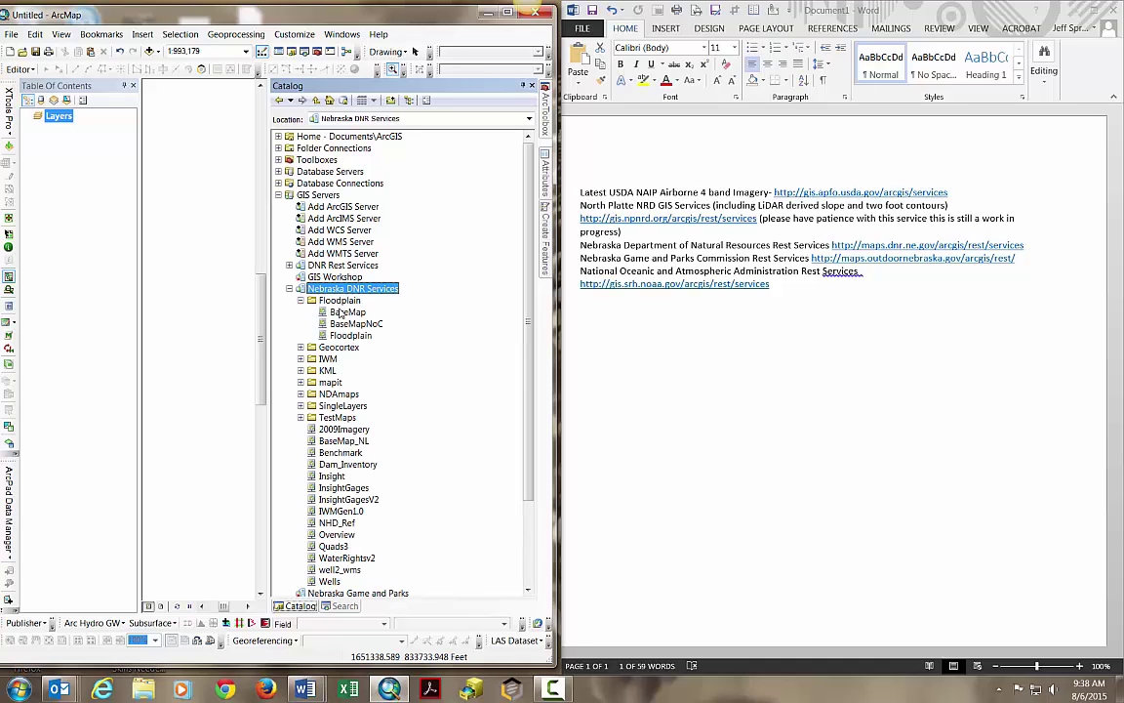
pyautogui.moveTo(343, 315)
pyautogui.mouseDown()
pyautogui.moveTo(220, 283)
pyautogui.moveTo(88, 203)
pyautogui.moveTo(190, 226)
pyautogui.mouseUp()
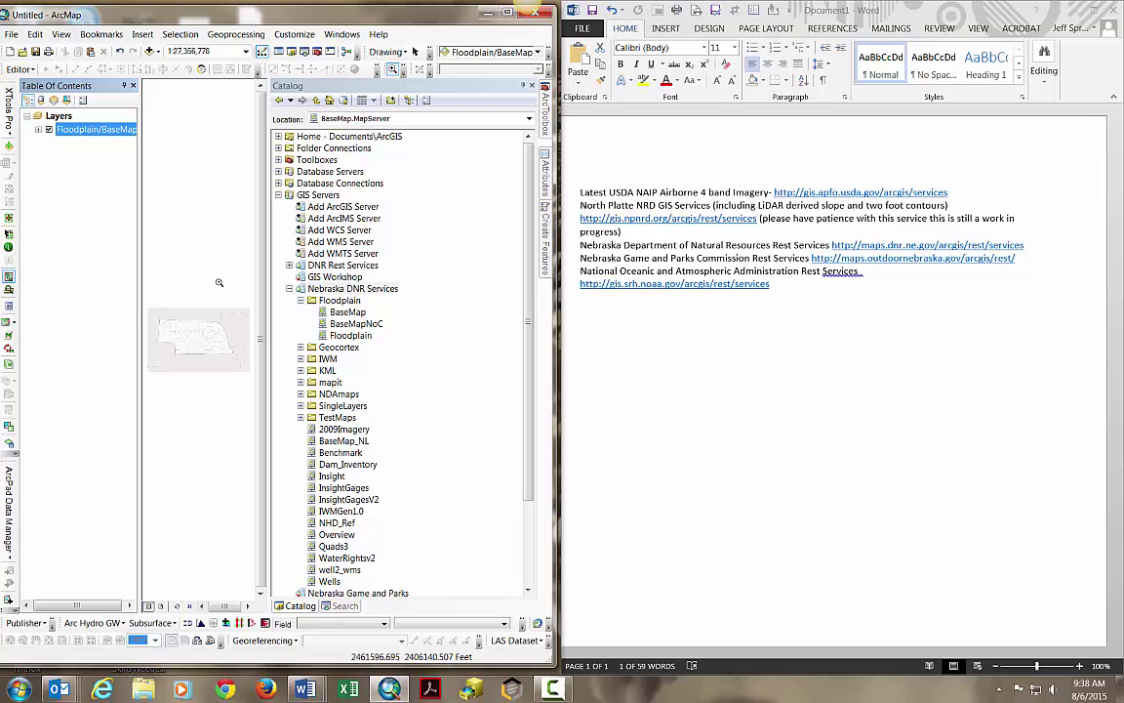
# - Hide the Catalog and zoom from Nebraska into the Blaine area at about 1:307,044
pyautogui.click(524, 88)
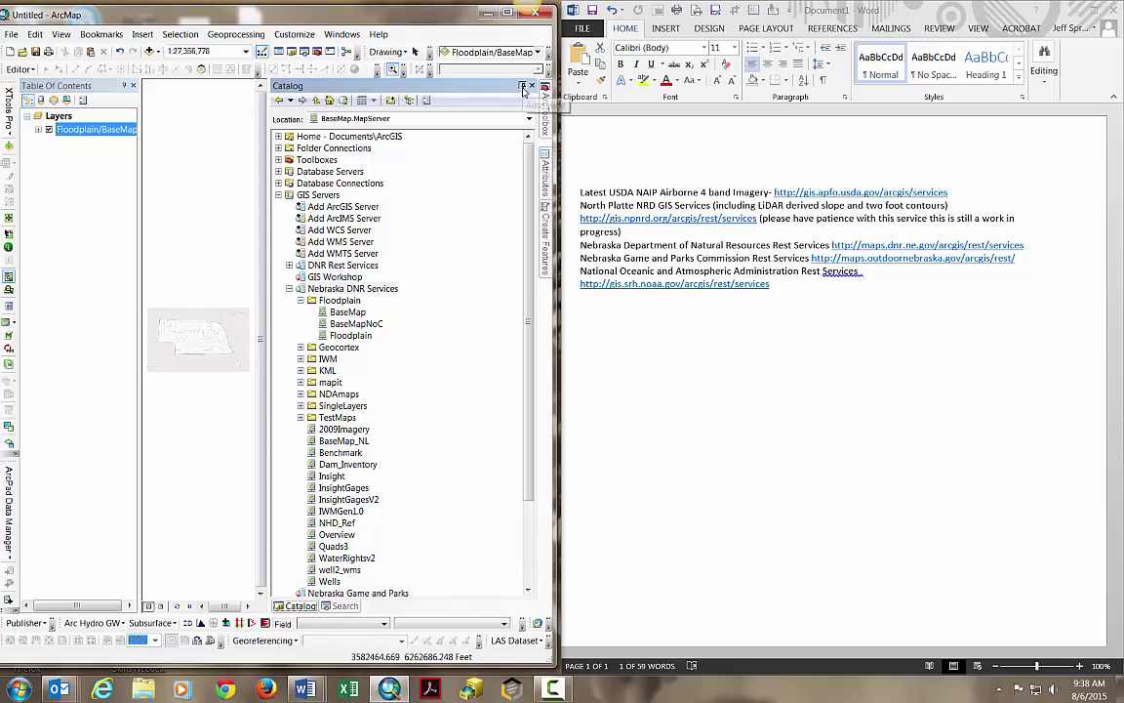
pyautogui.moveTo(182, 312); pyautogui.dragTo(226, 357)
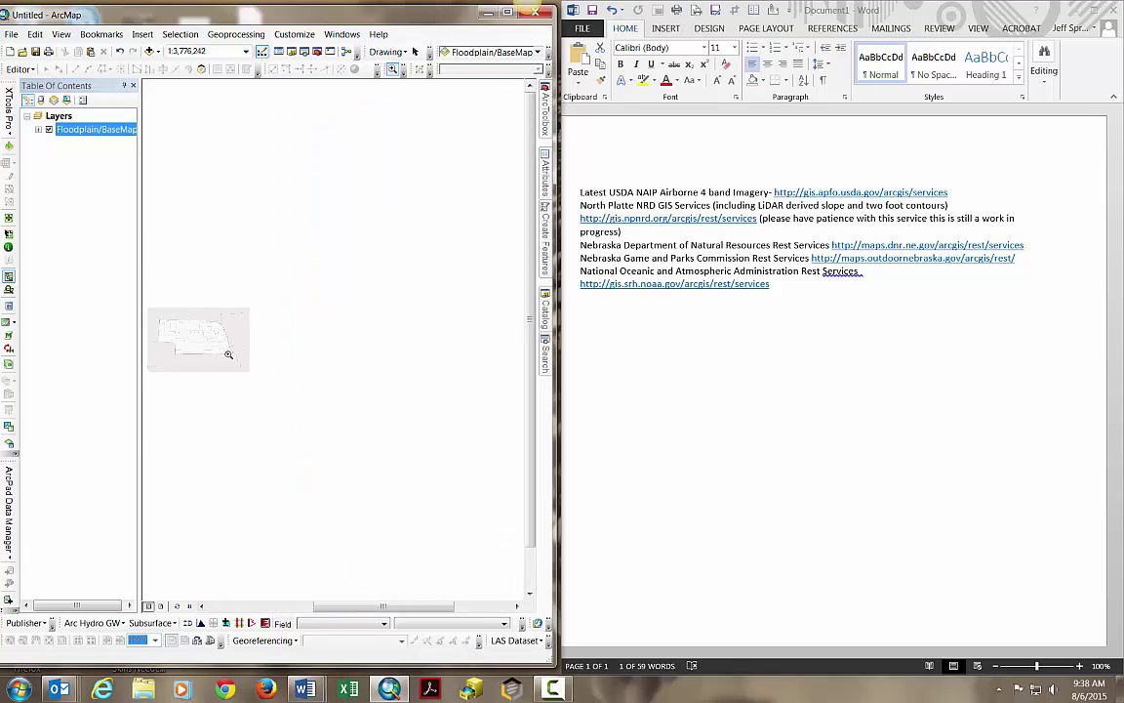
pyautogui.moveTo(201, 302); pyautogui.dragTo(293, 385)
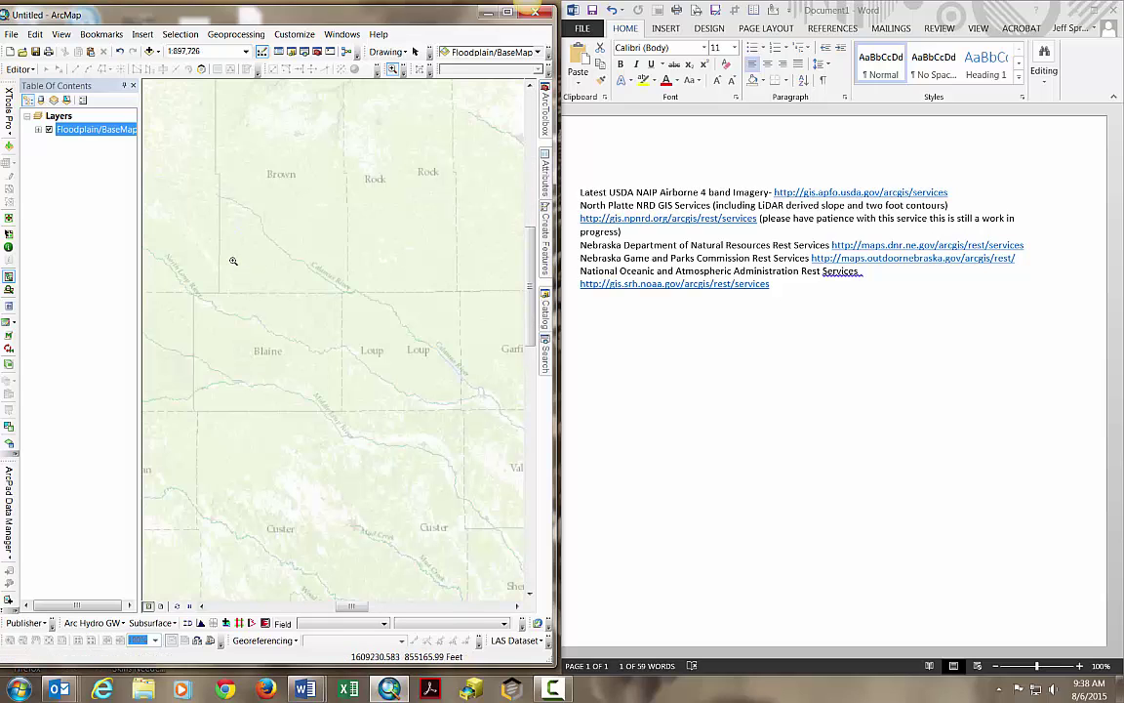
pyautogui.moveTo(216, 258); pyautogui.dragTo(346, 404)
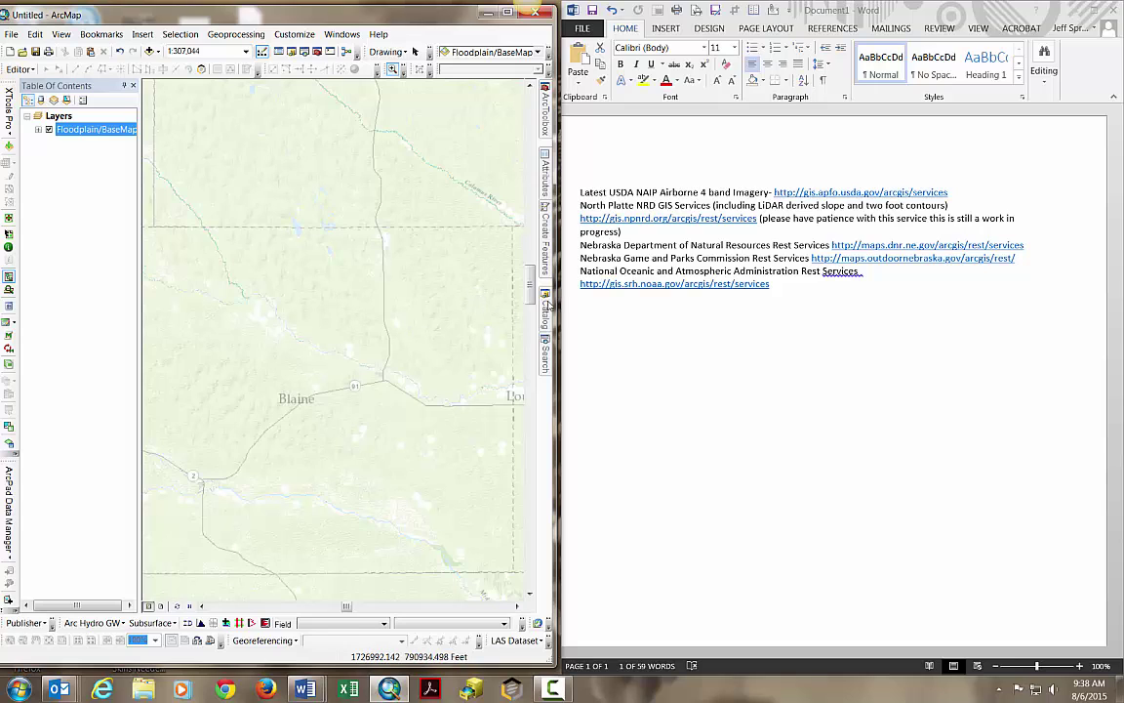
pyautogui.moveTo(547, 308)
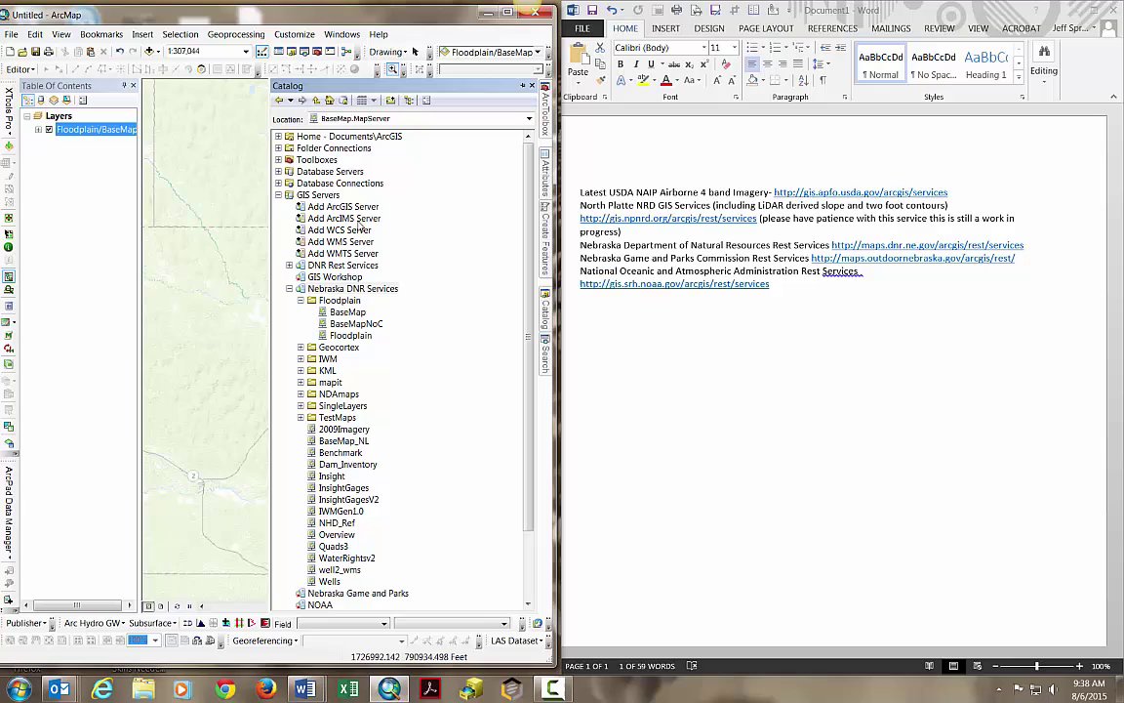